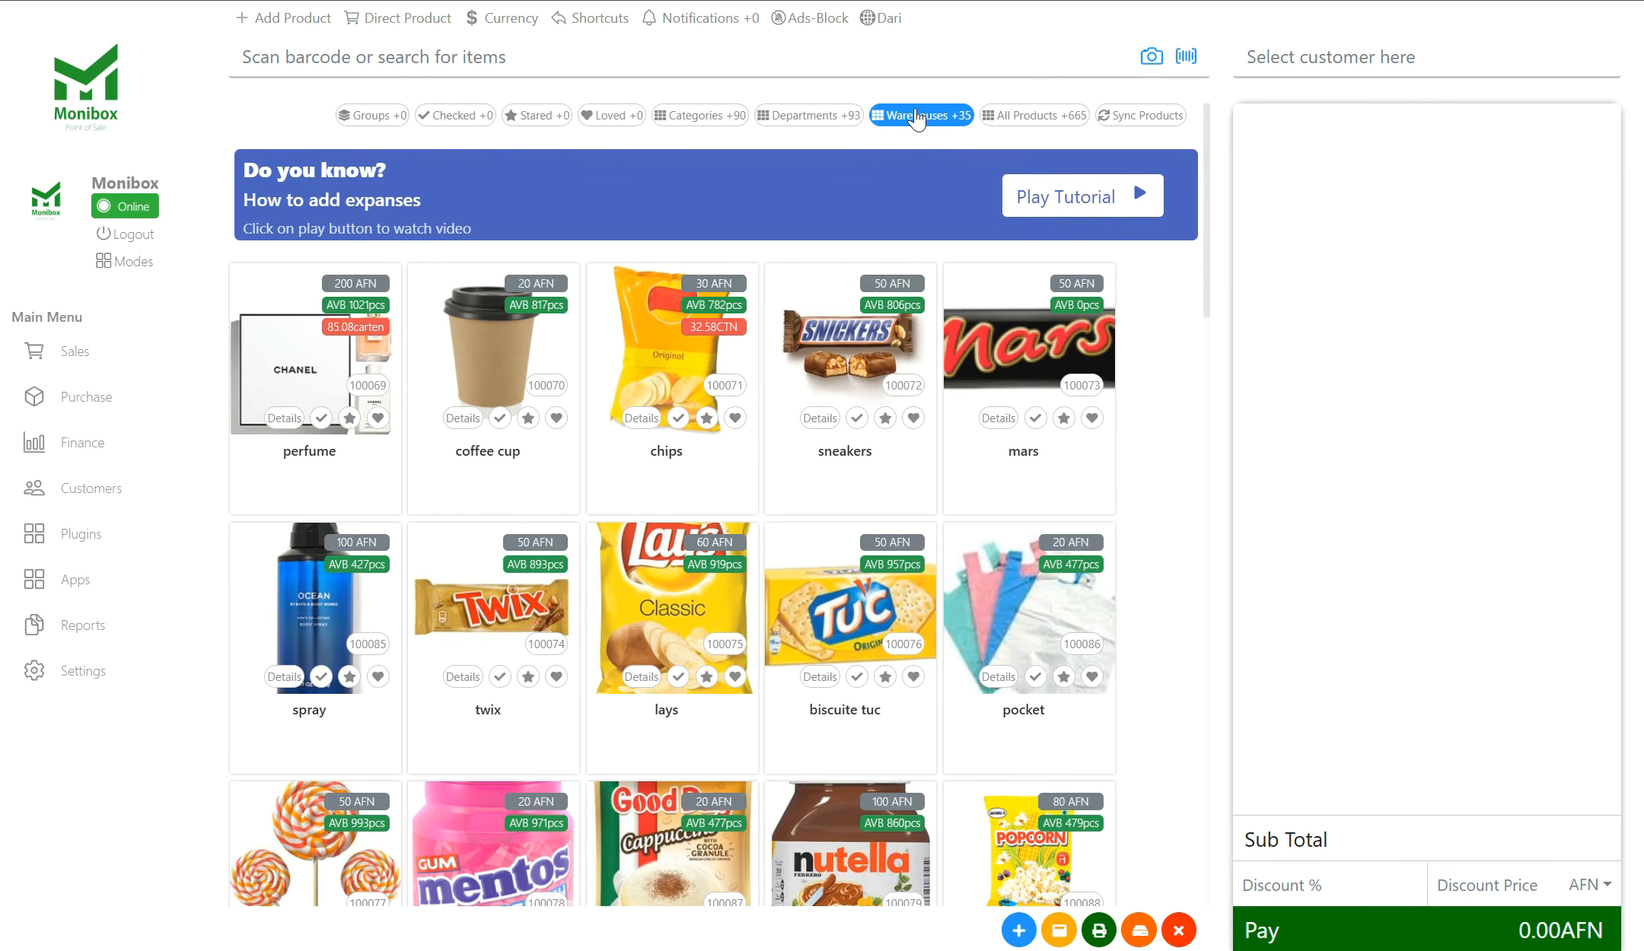
- Show the products by warehouse and add all items of the electrical stock to the receipt
click(917, 118)
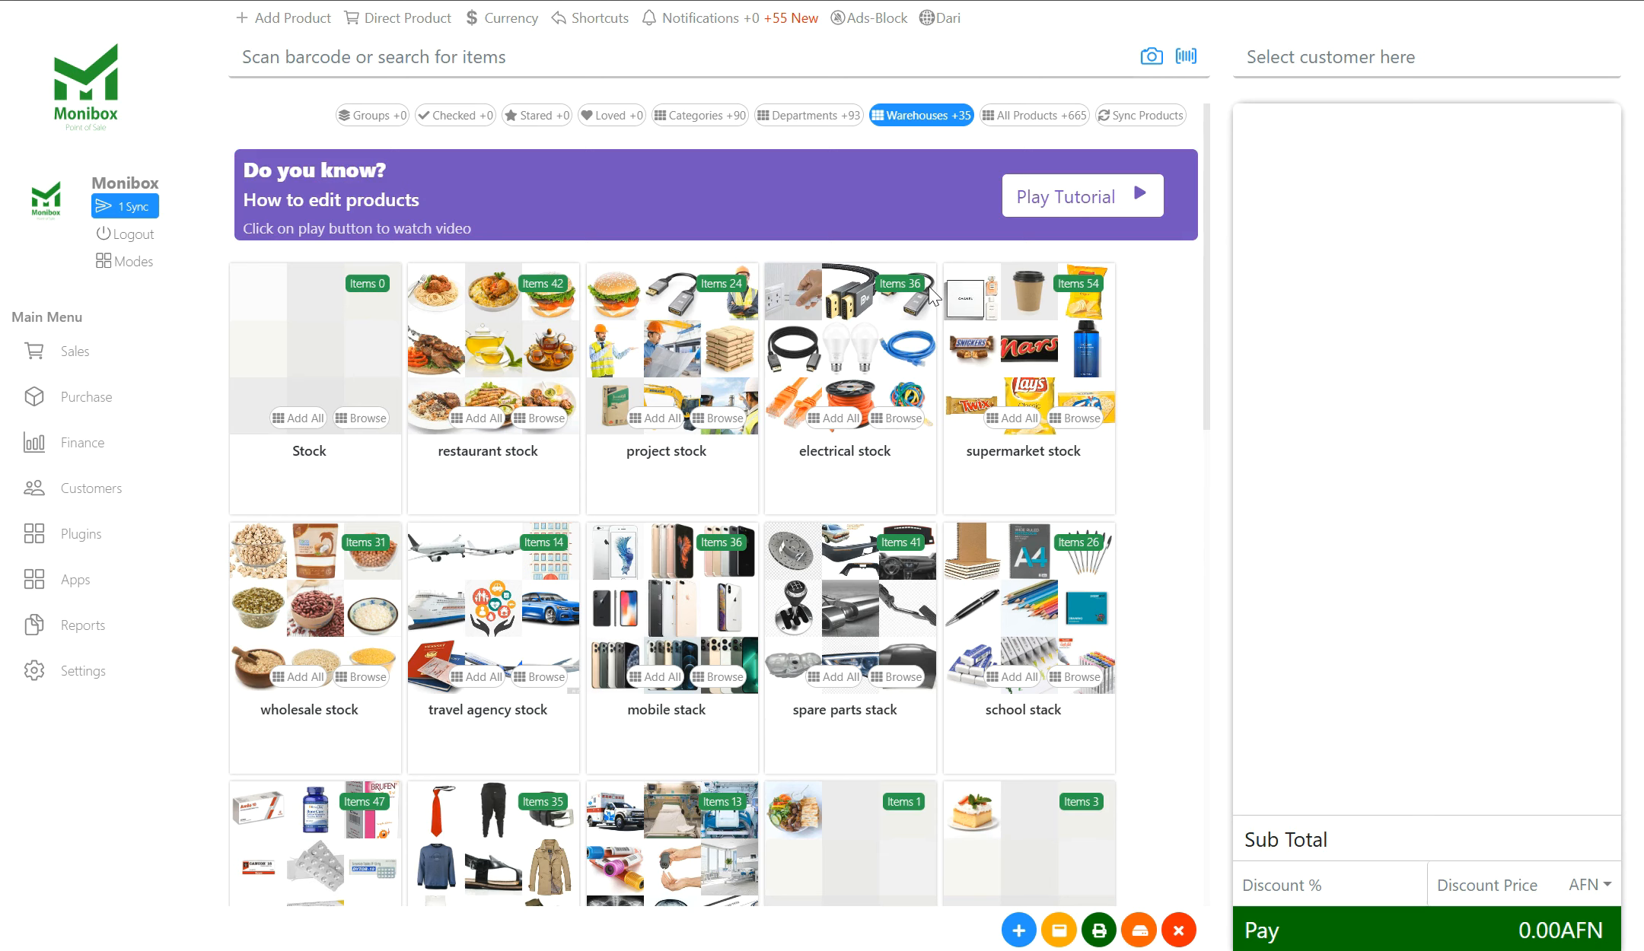
click(833, 420)
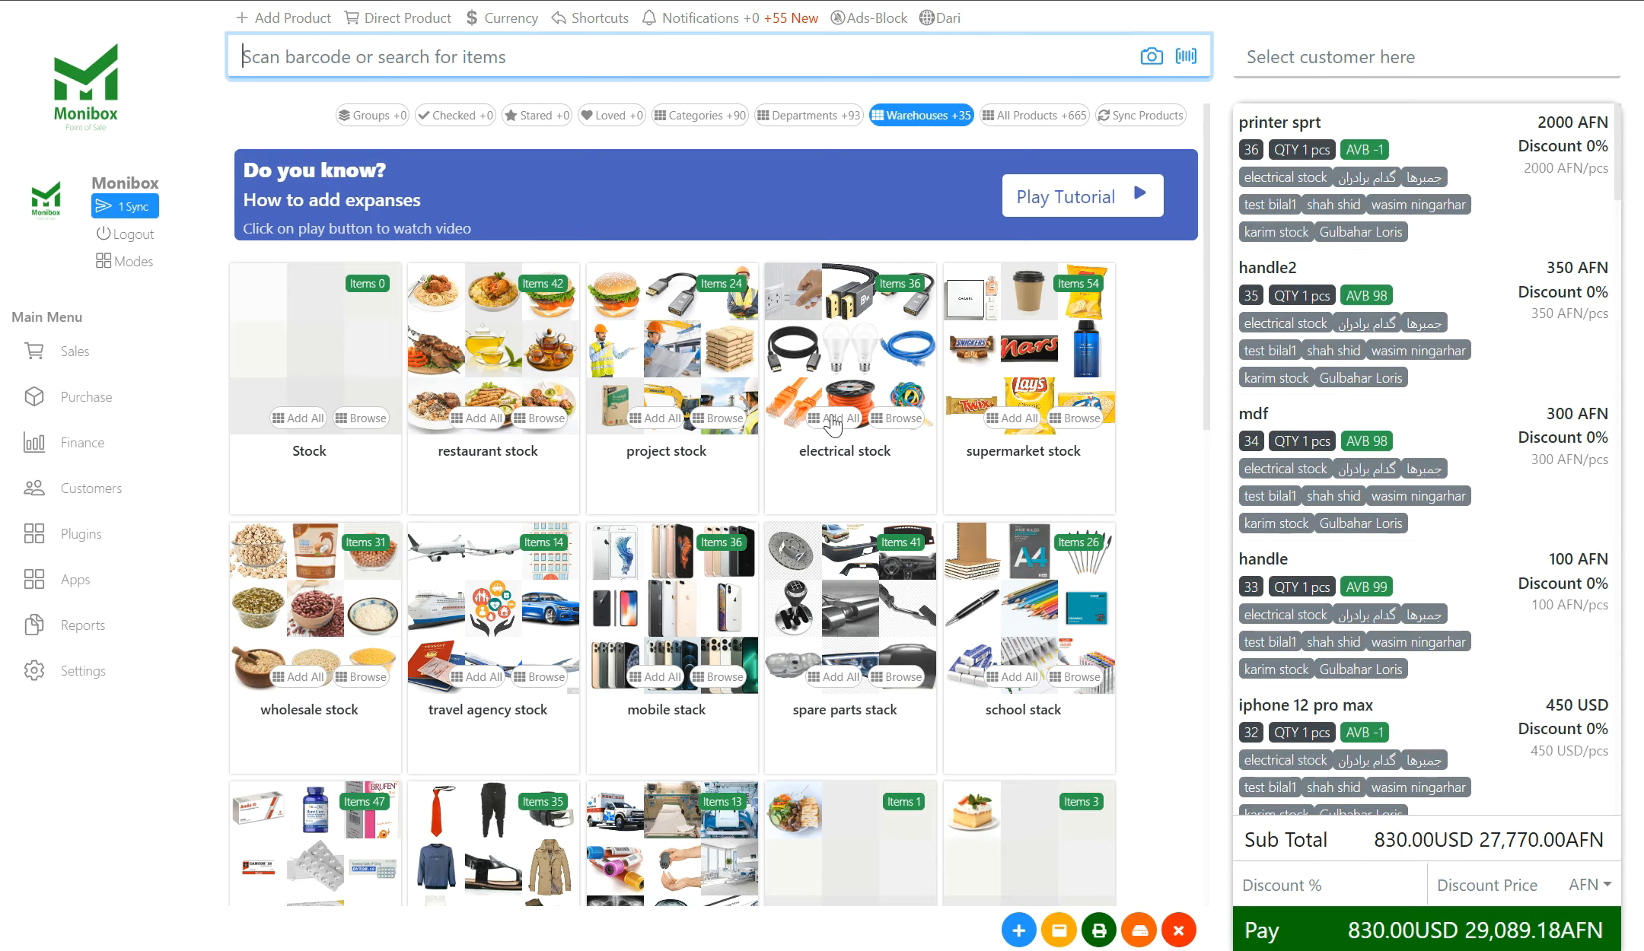
scroll(1384, 346, down, 10)
scroll(1385, 347, down, 15)
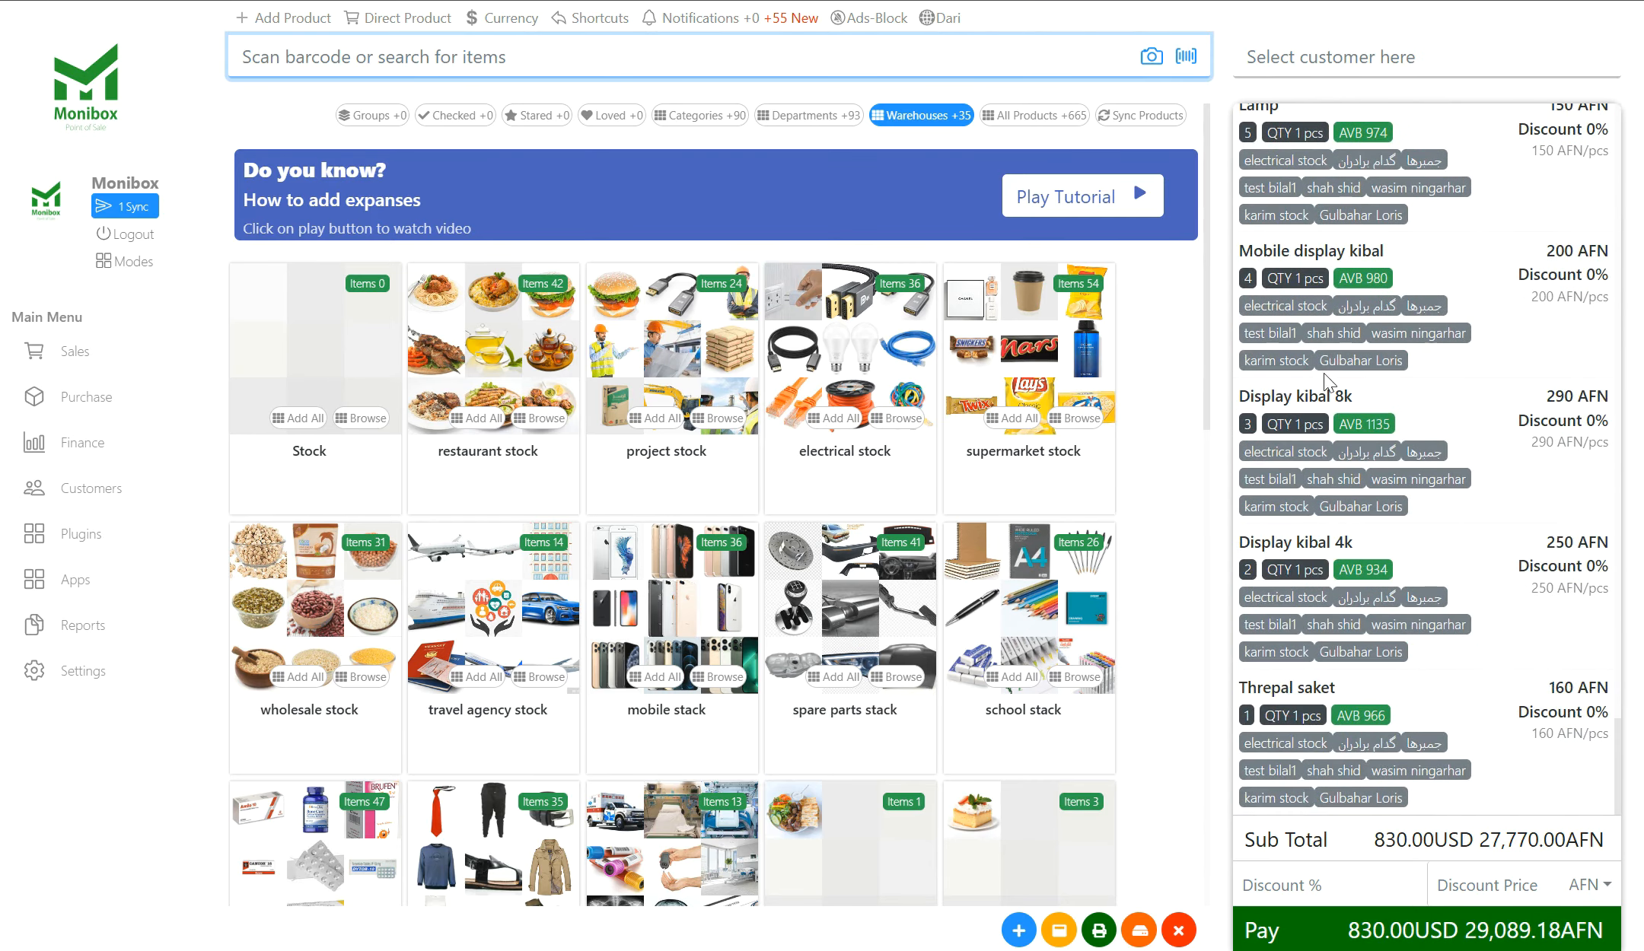
scroll(1332, 365, up, 15)
scroll(1325, 372, up, 7)
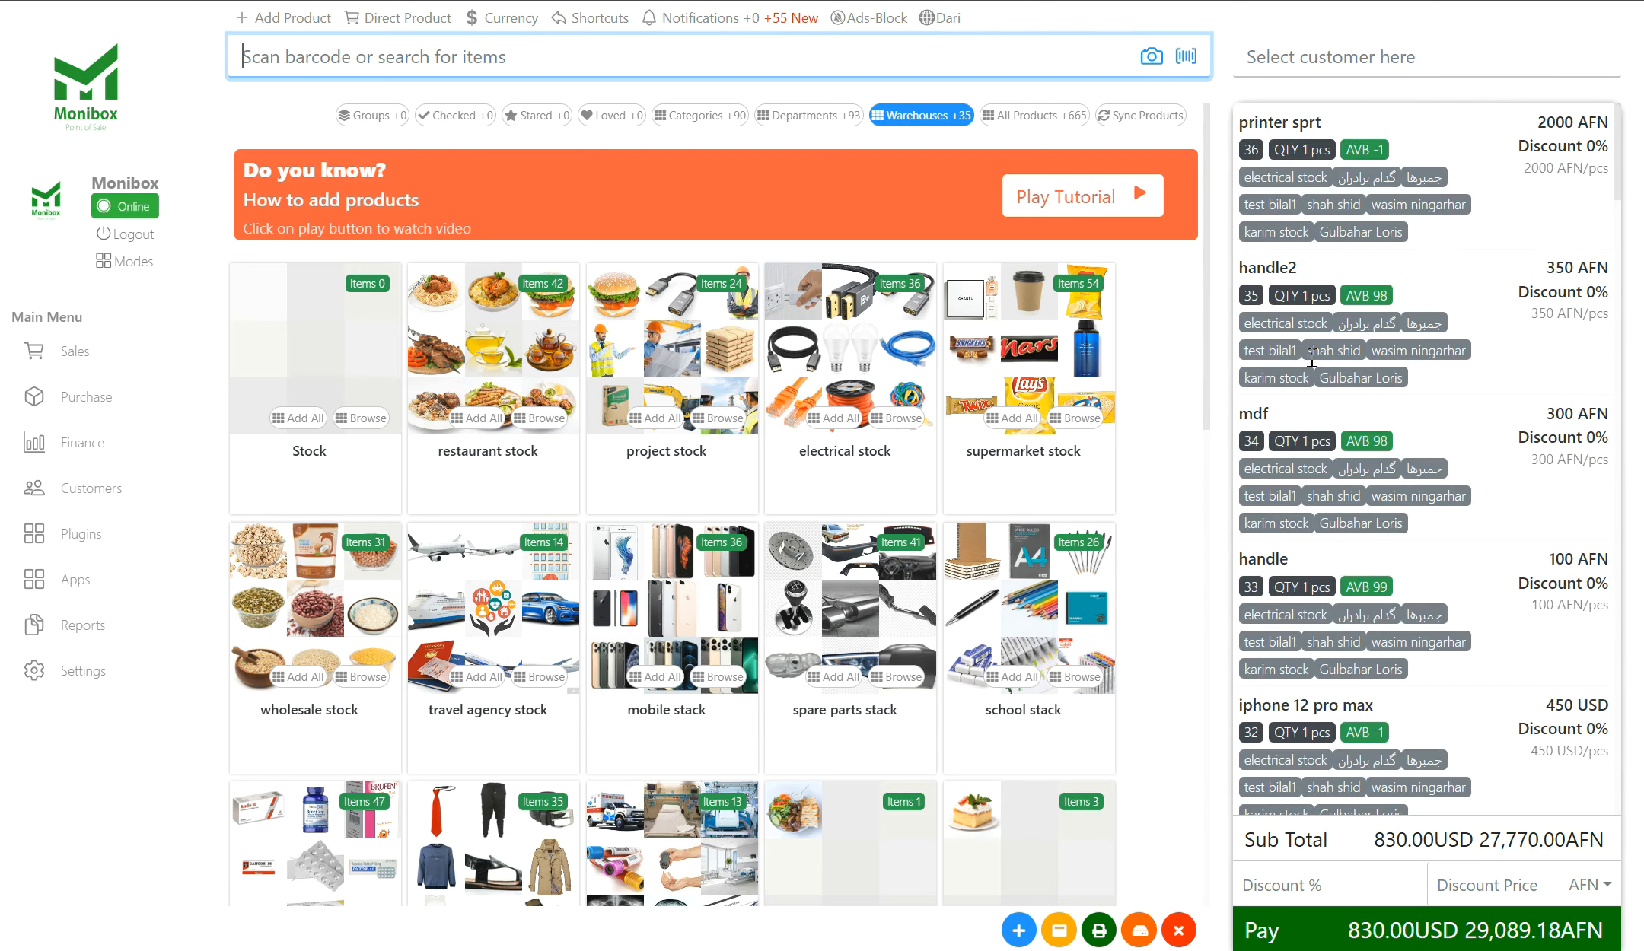
- Cancel the current receipt with all the electrical stock items and confirm the cancellation
click(1176, 929)
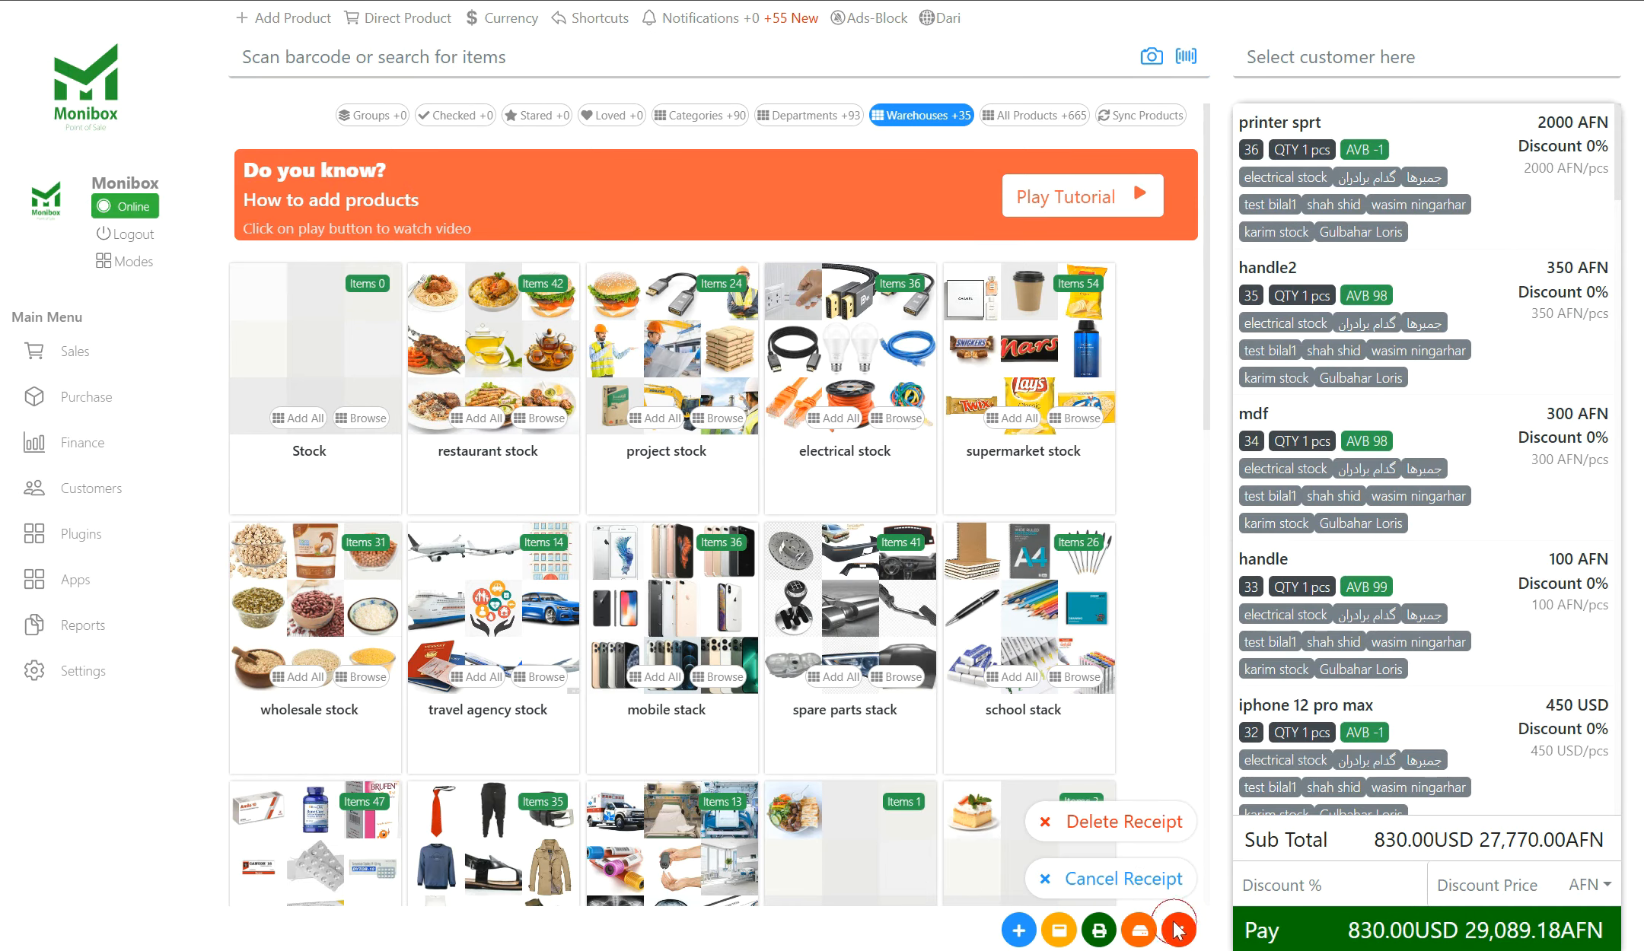
click(1133, 881)
key(Return)
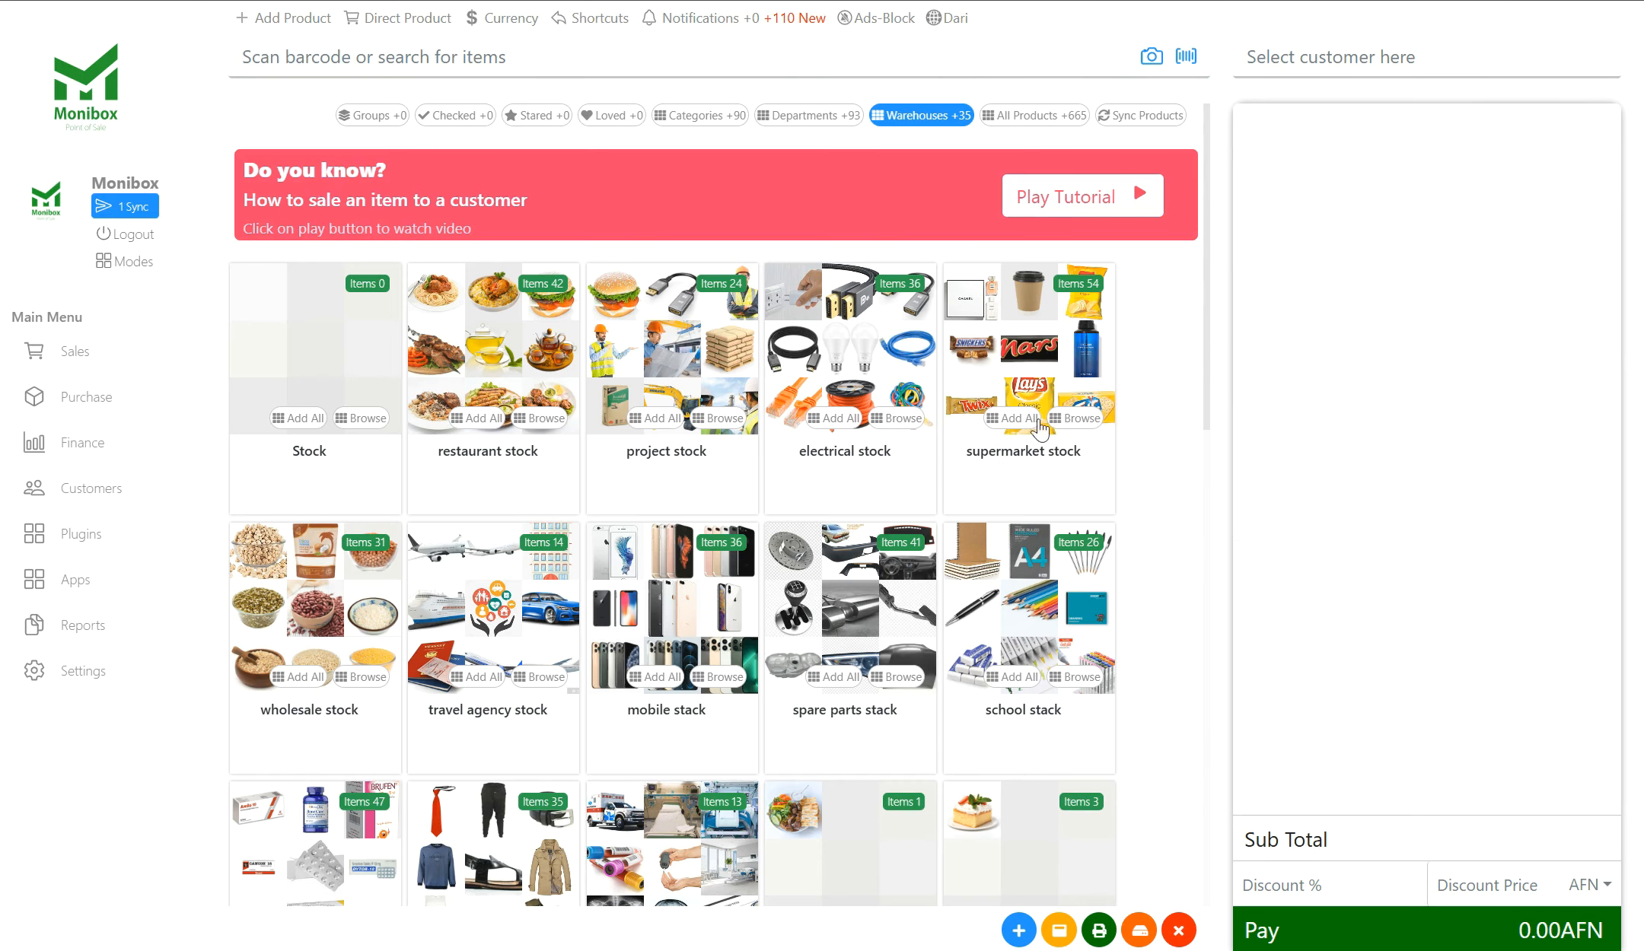
- Browse the supermarket stock and add perfume, coffee cup, chips, sneakers and mars to the receipt
click(1065, 420)
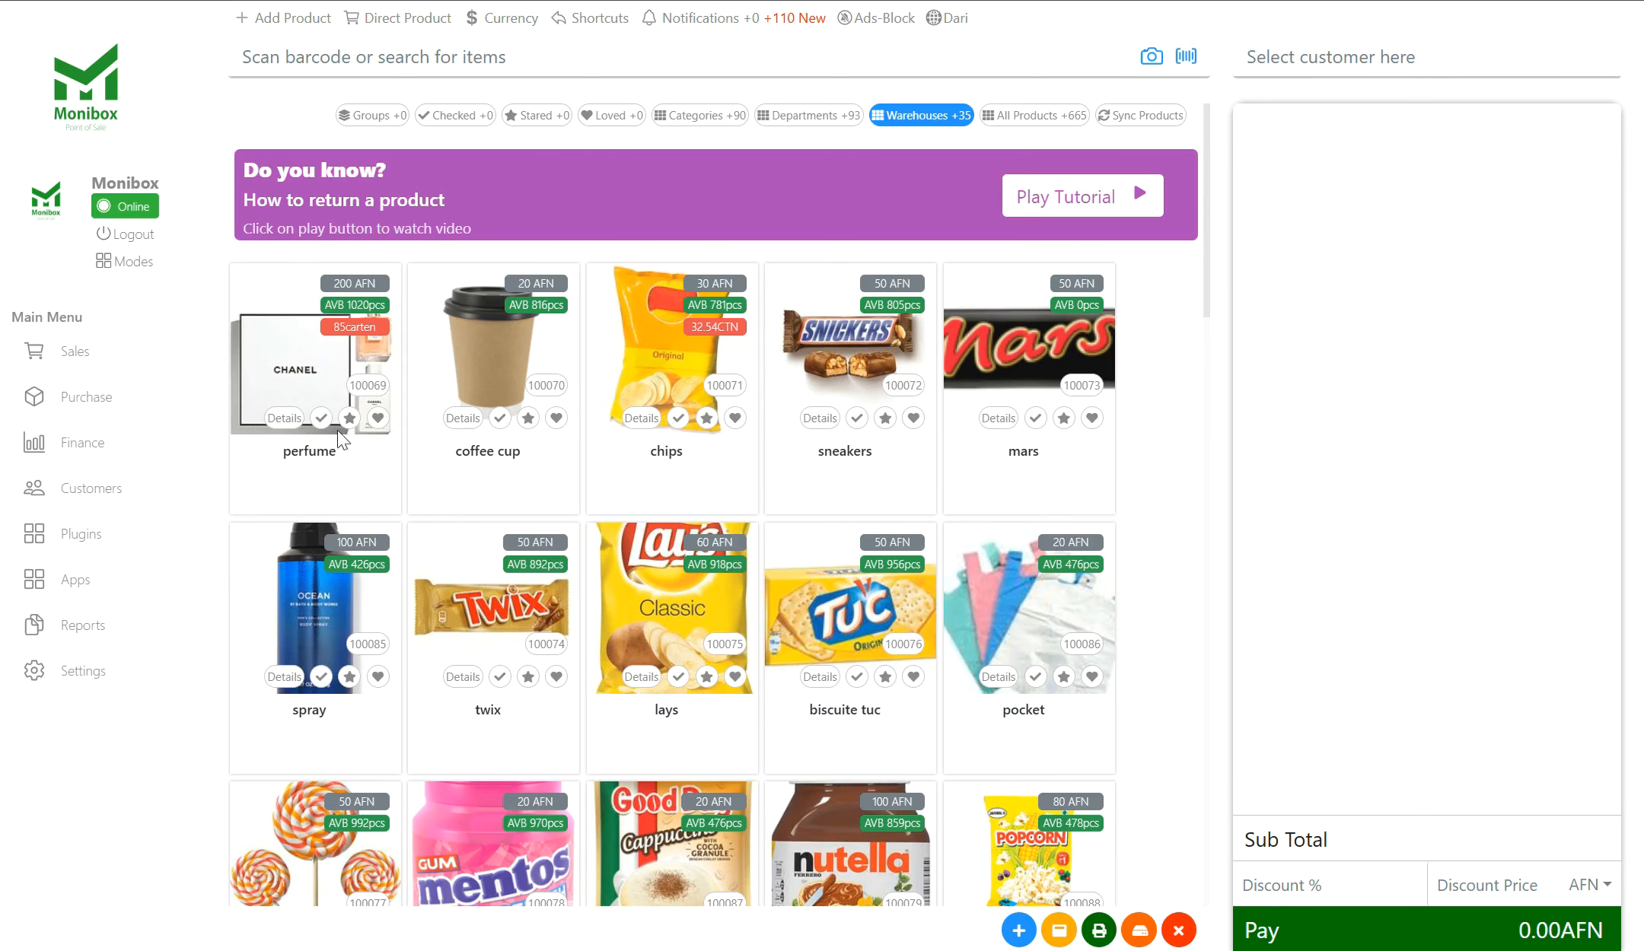
click(308, 462)
click(468, 472)
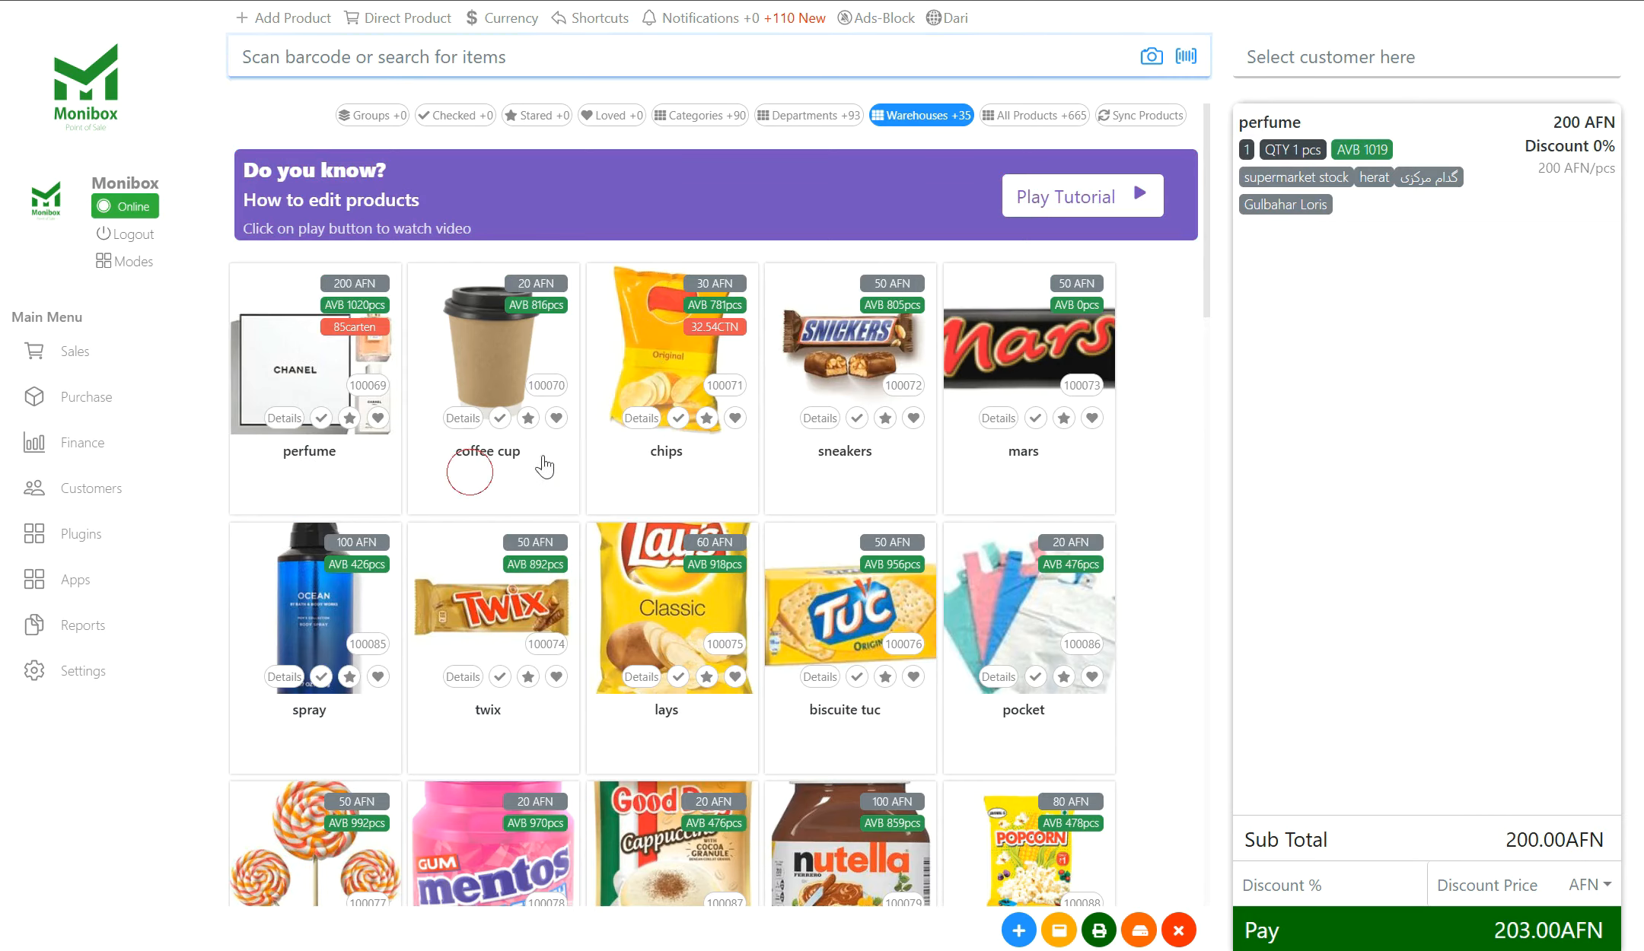
click(660, 468)
click(802, 470)
click(1046, 456)
- Add lays, biscuite tuc, twix and spray to the receipt and check its item list
click(669, 734)
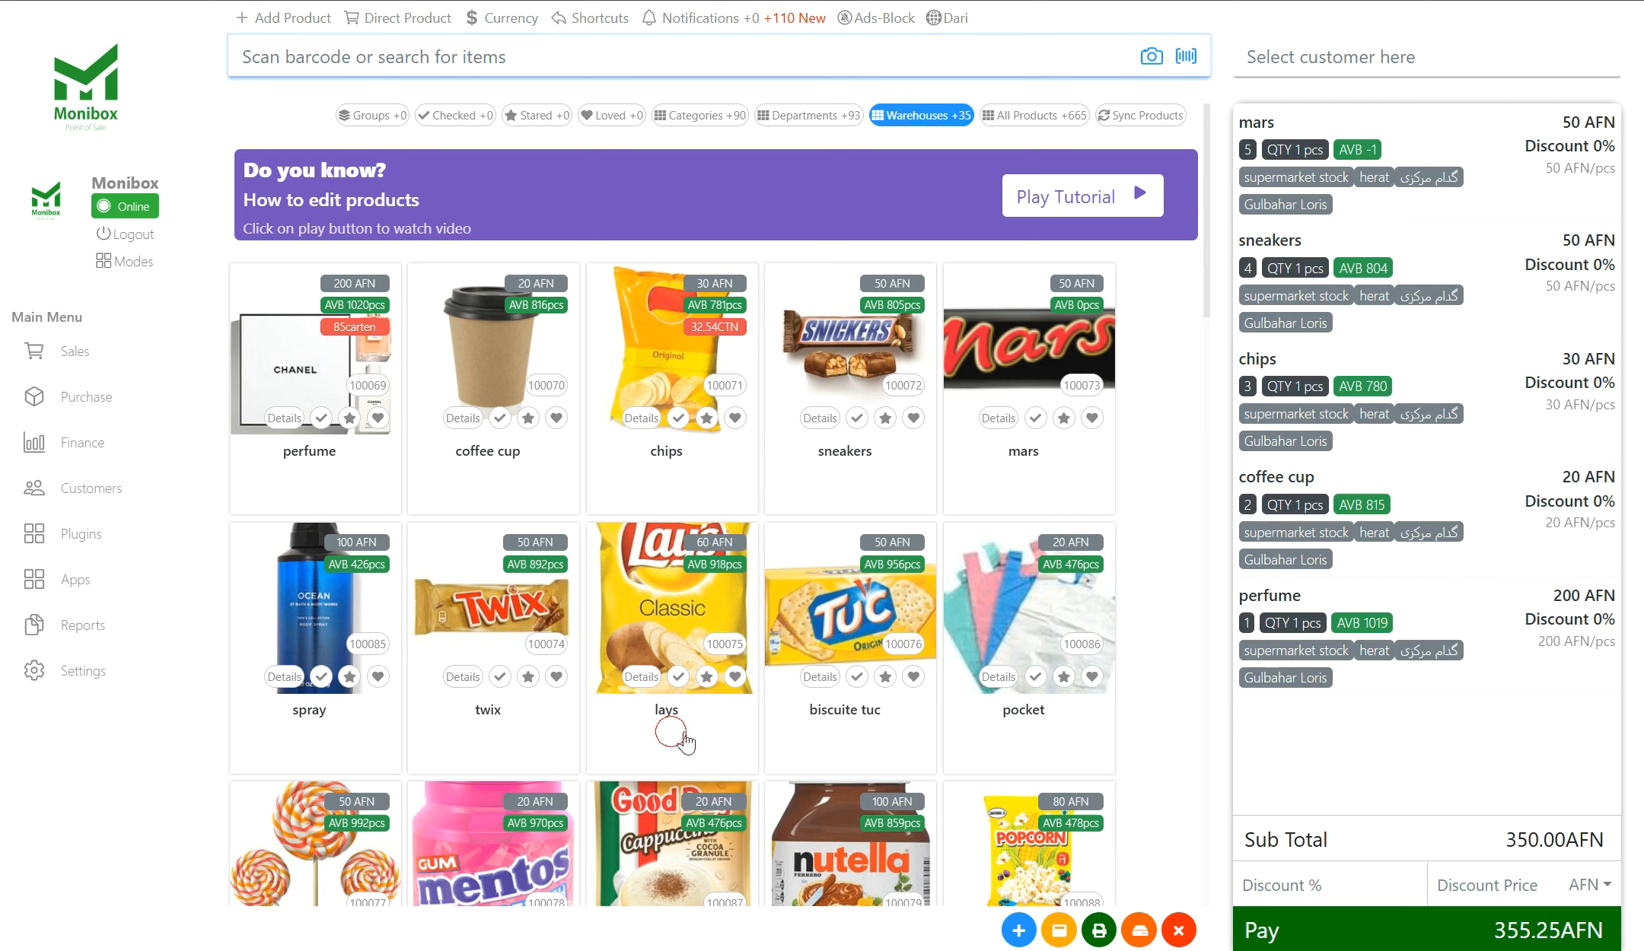
click(806, 734)
click(468, 757)
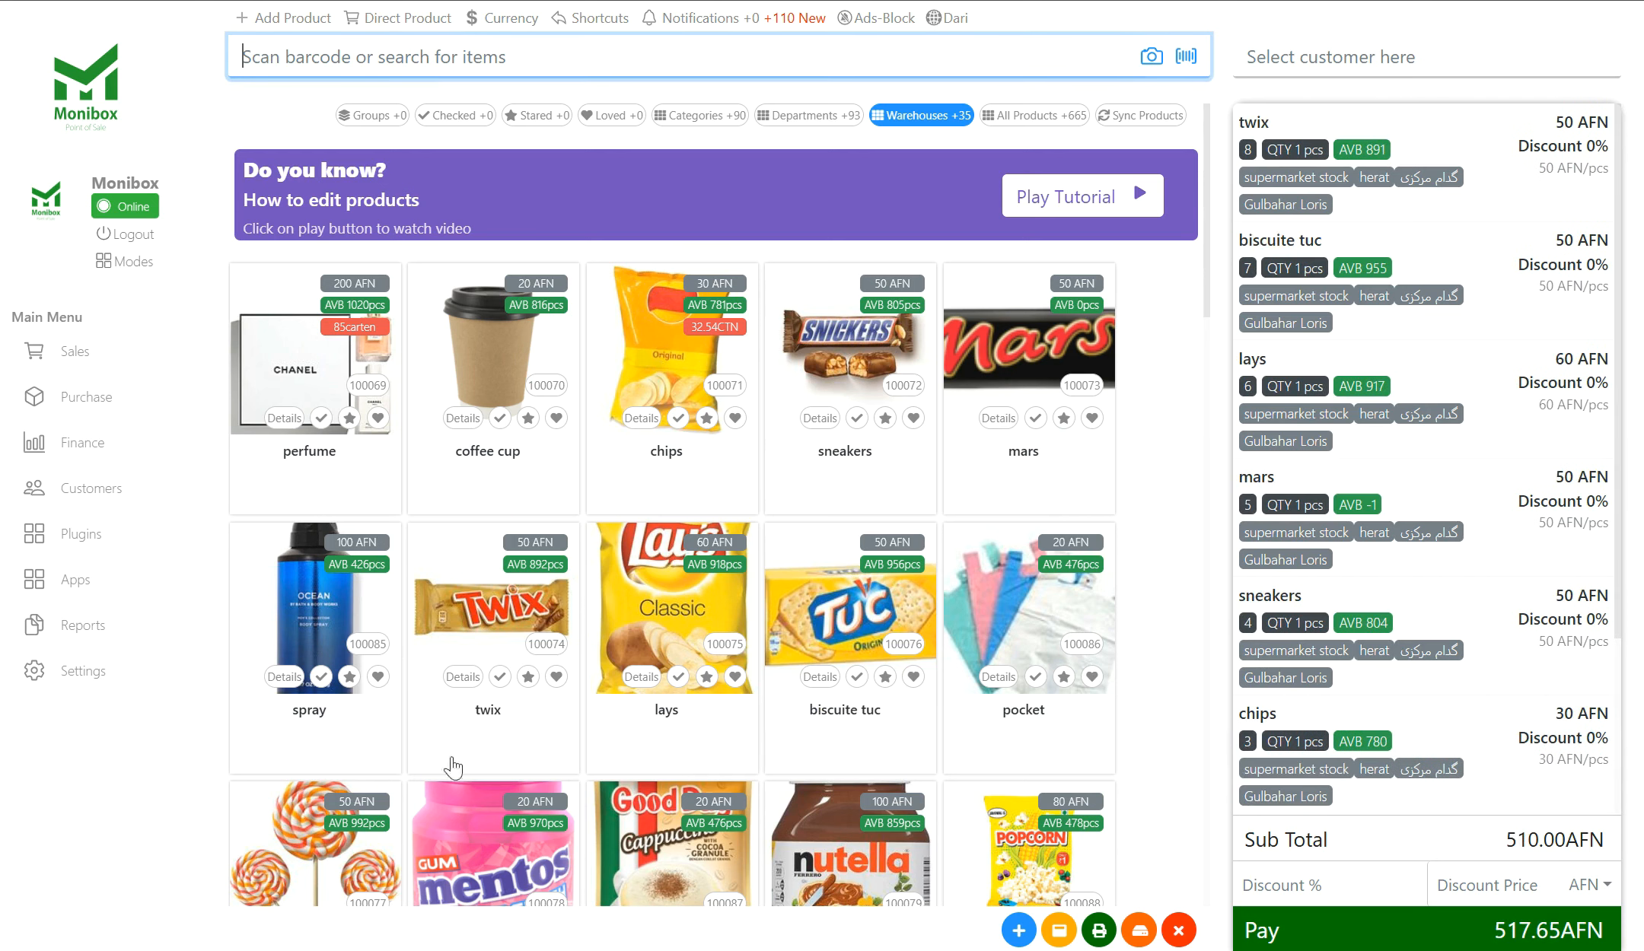
click(315, 731)
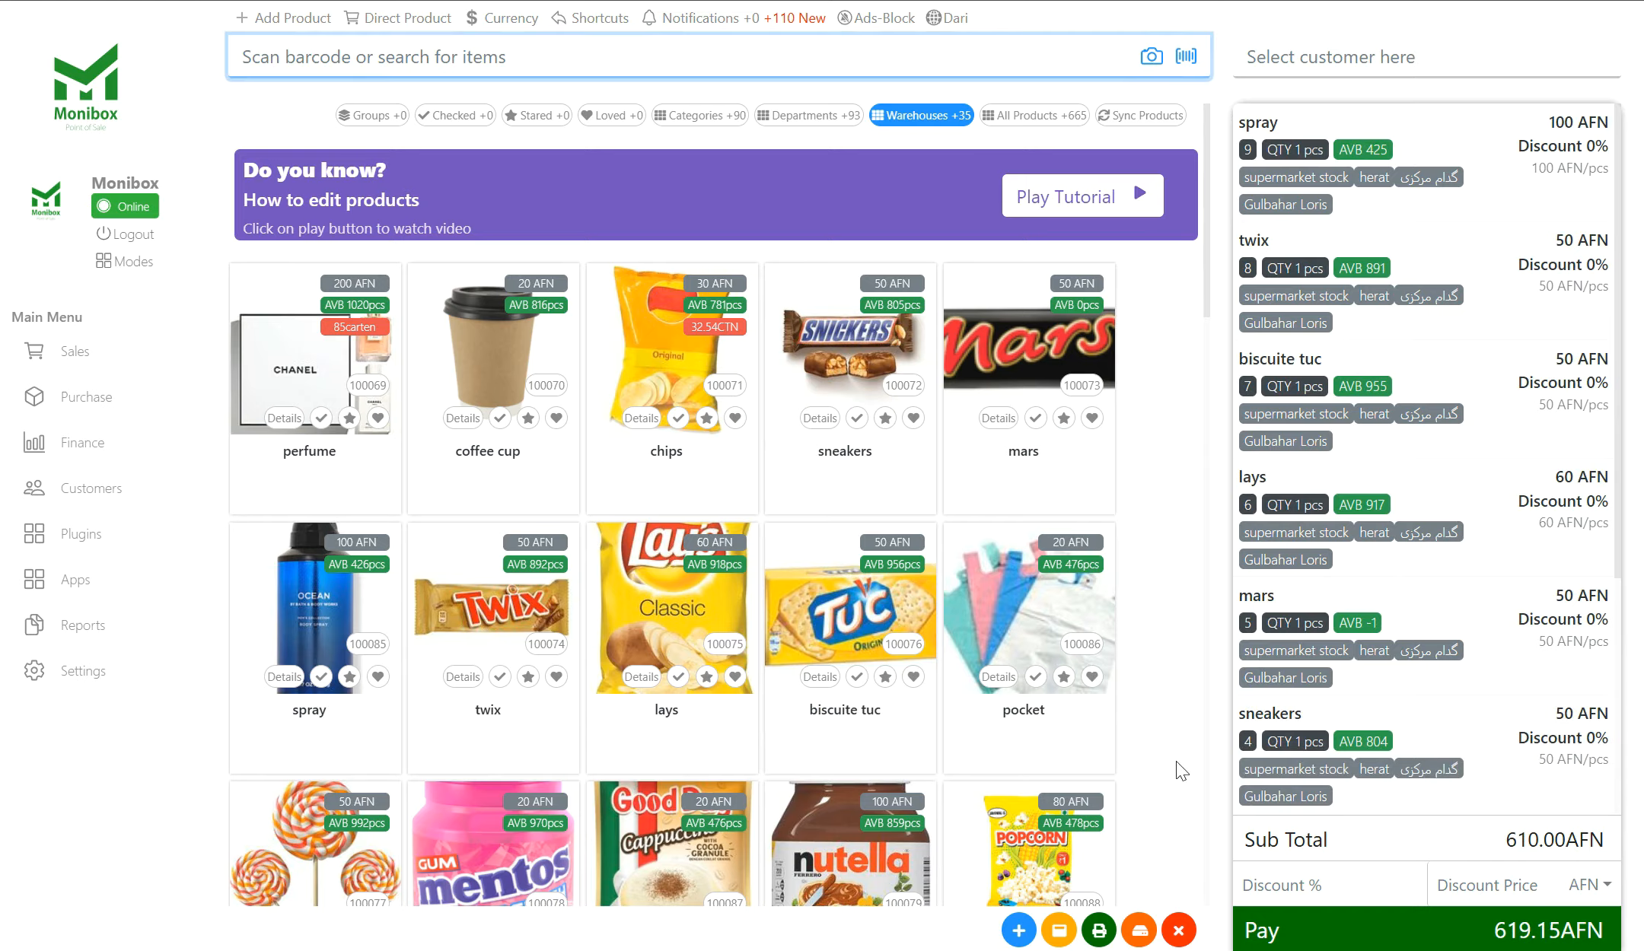
scroll(1408, 305, down, 5)
scroll(1407, 411, up, 5)
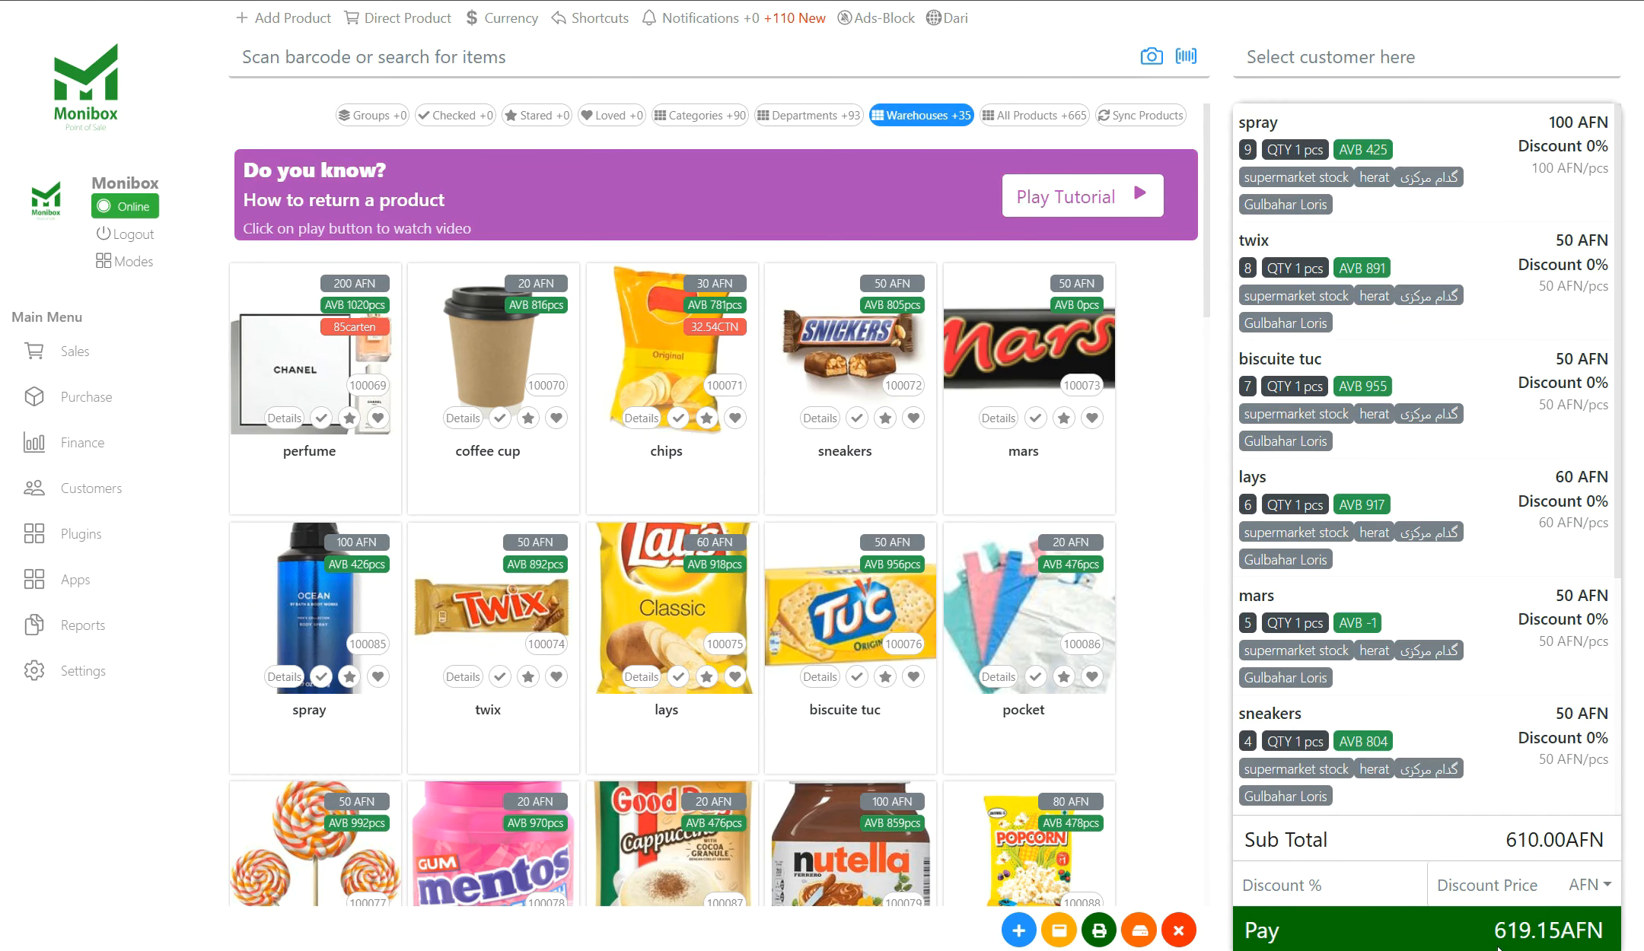
- Proceed to payment for the receipt and check the receipt preview and the change amount
click(1291, 933)
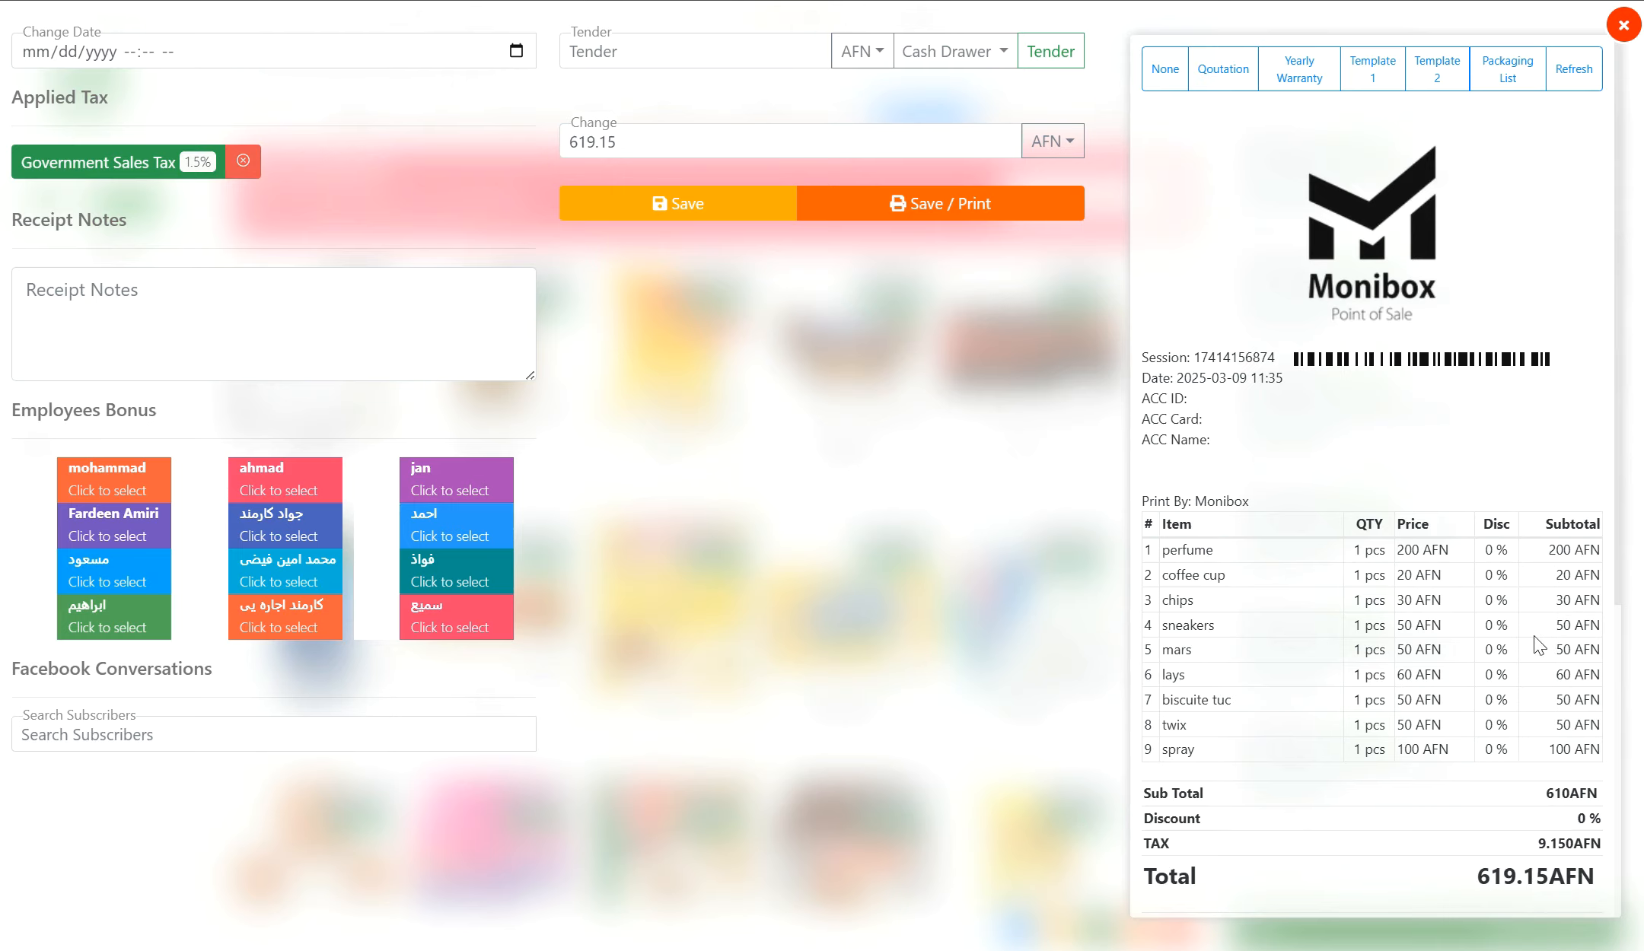
scroll(1518, 635, down, 3)
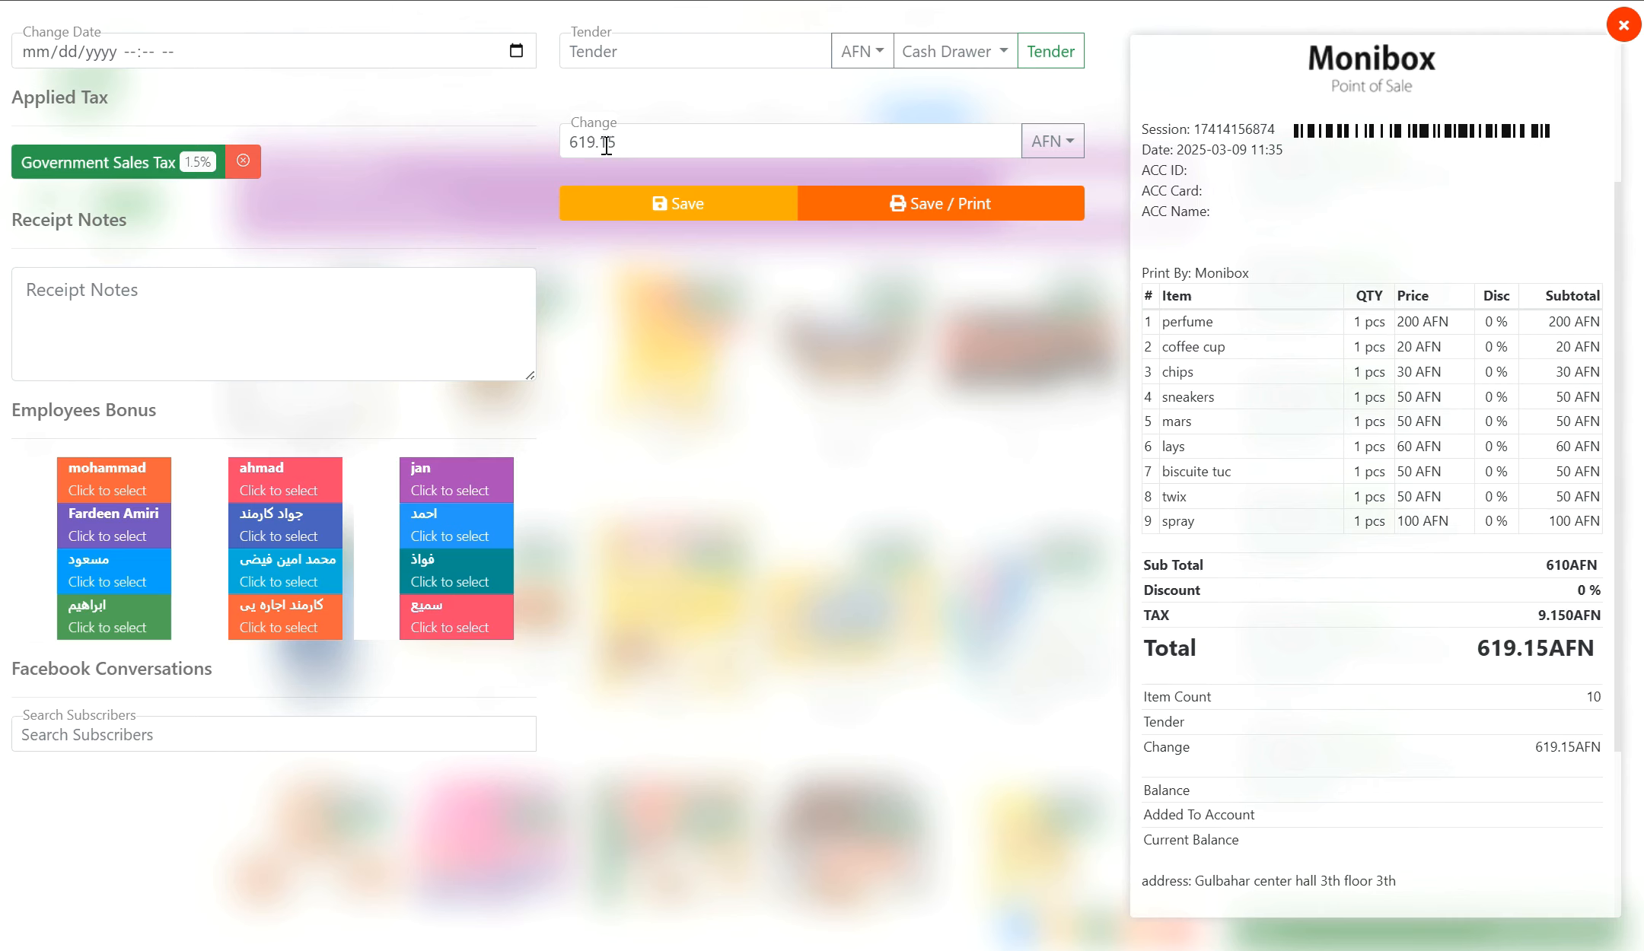
click(552, 153)
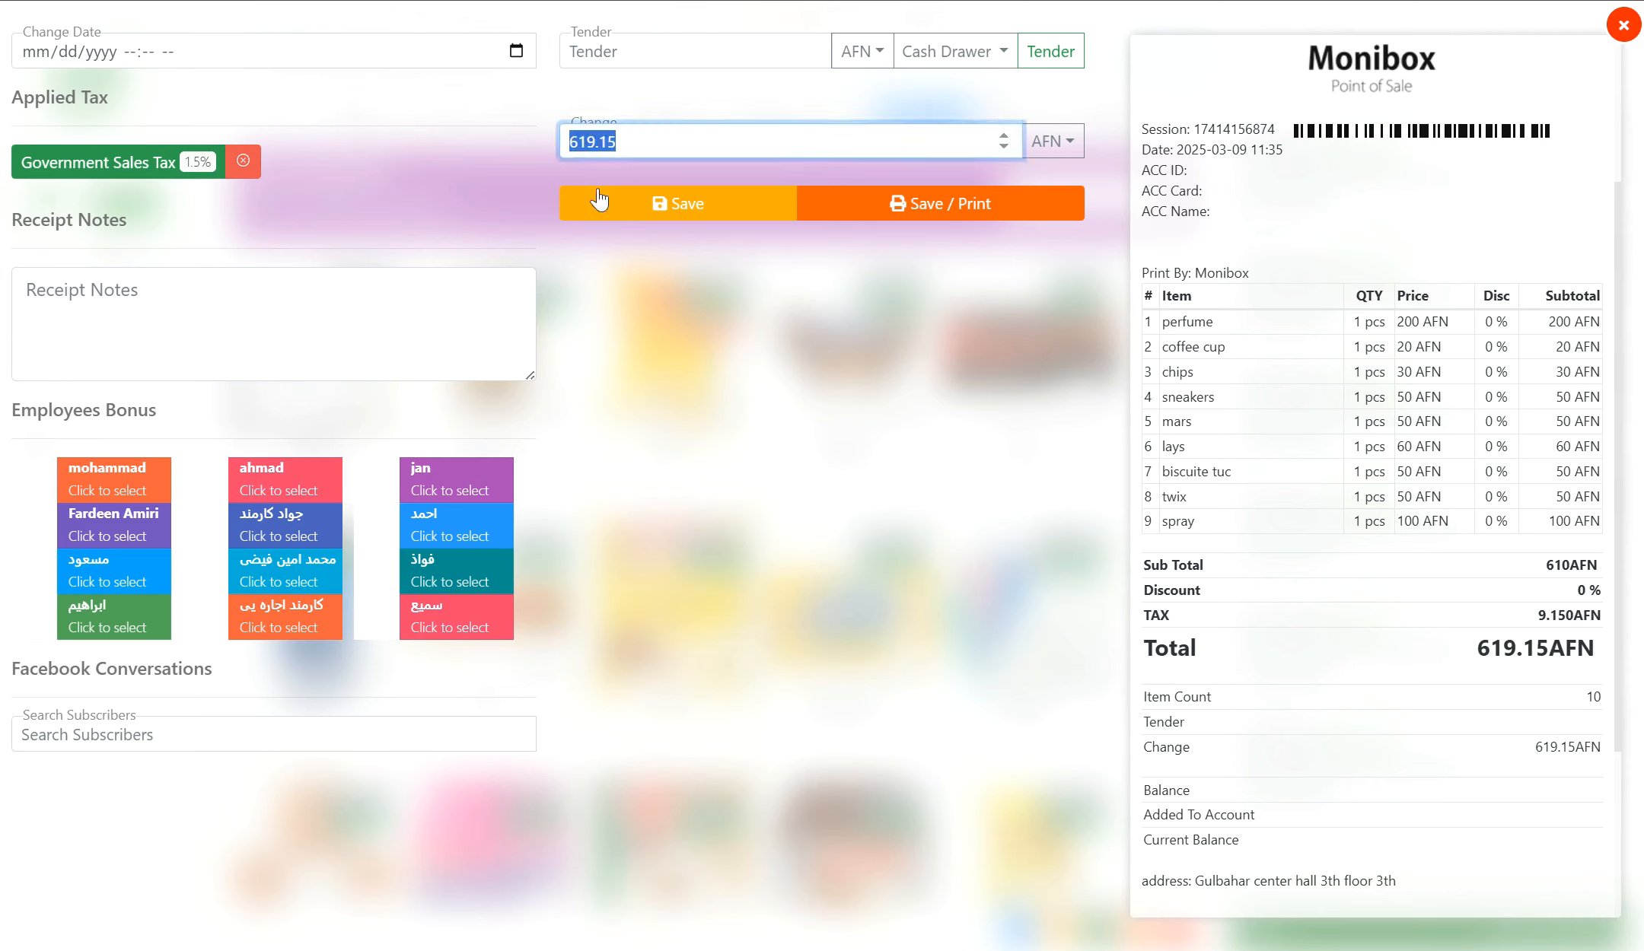
click(639, 282)
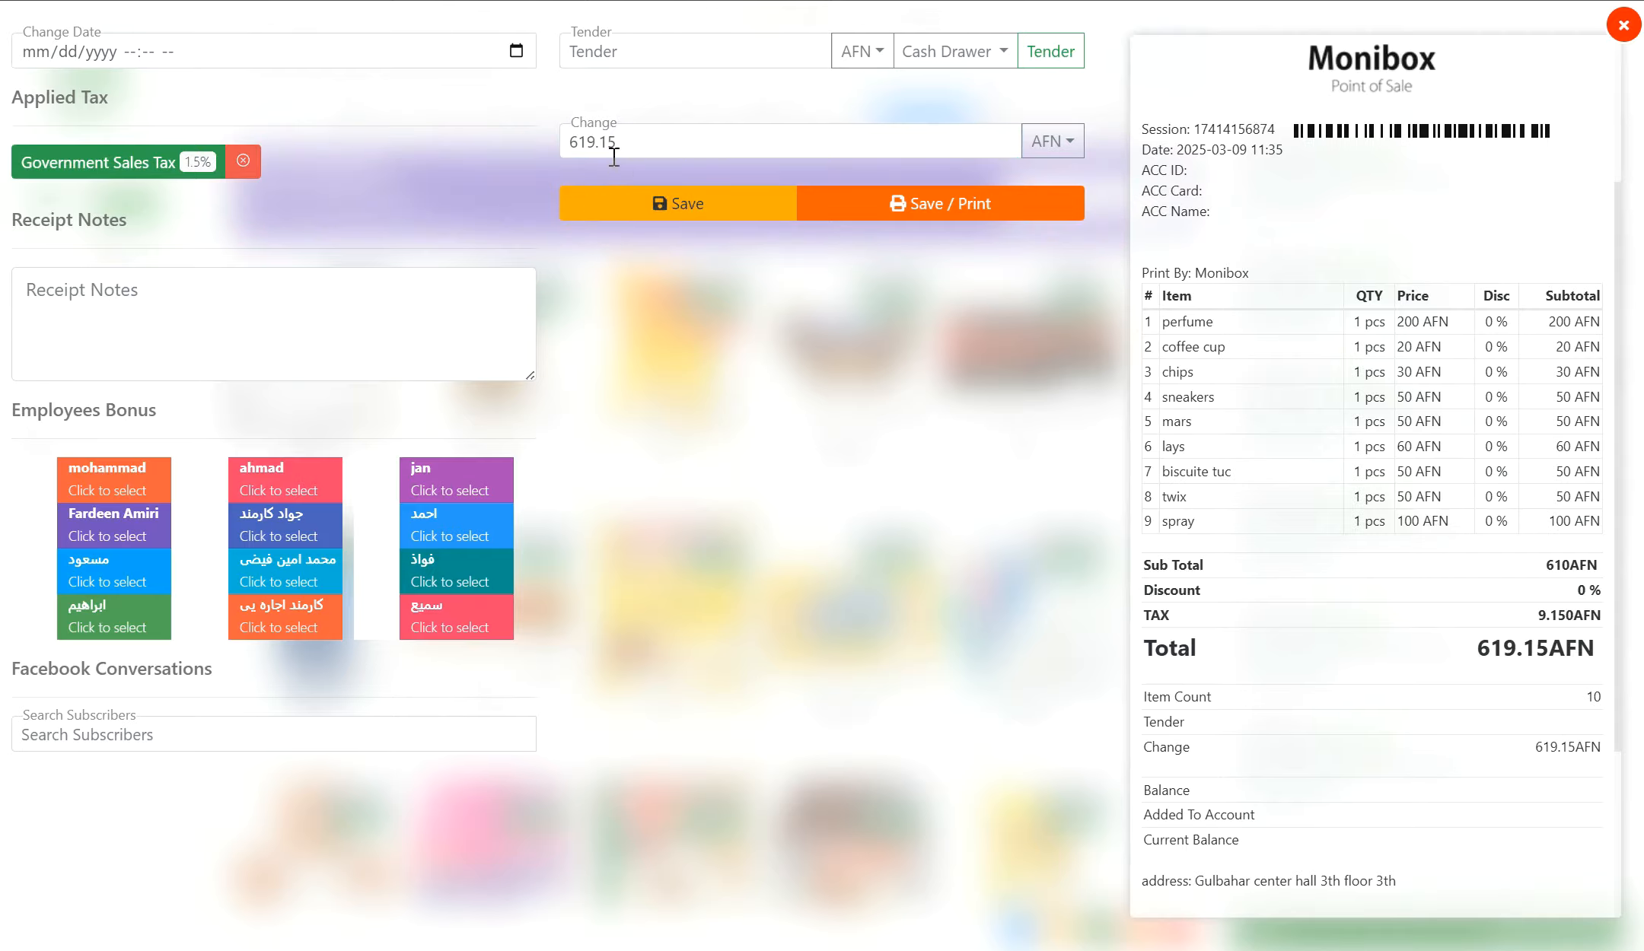
- Record a cash tender of 1000 AFN, and save and print the receipt
click(602, 44)
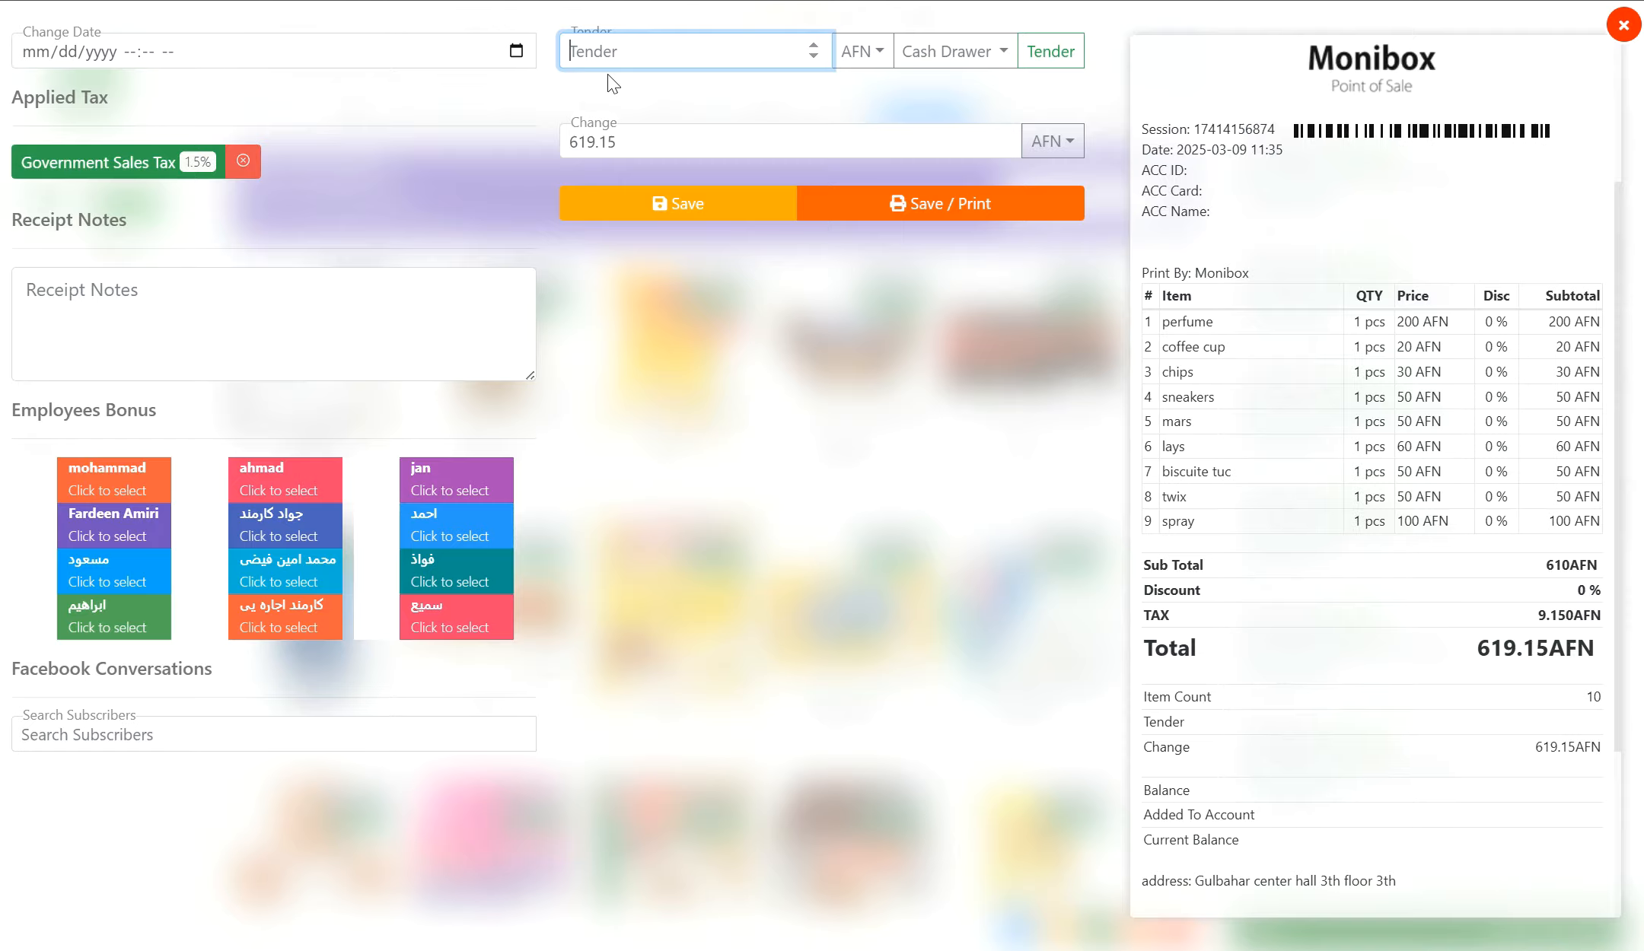
text(1000)
click(1027, 55)
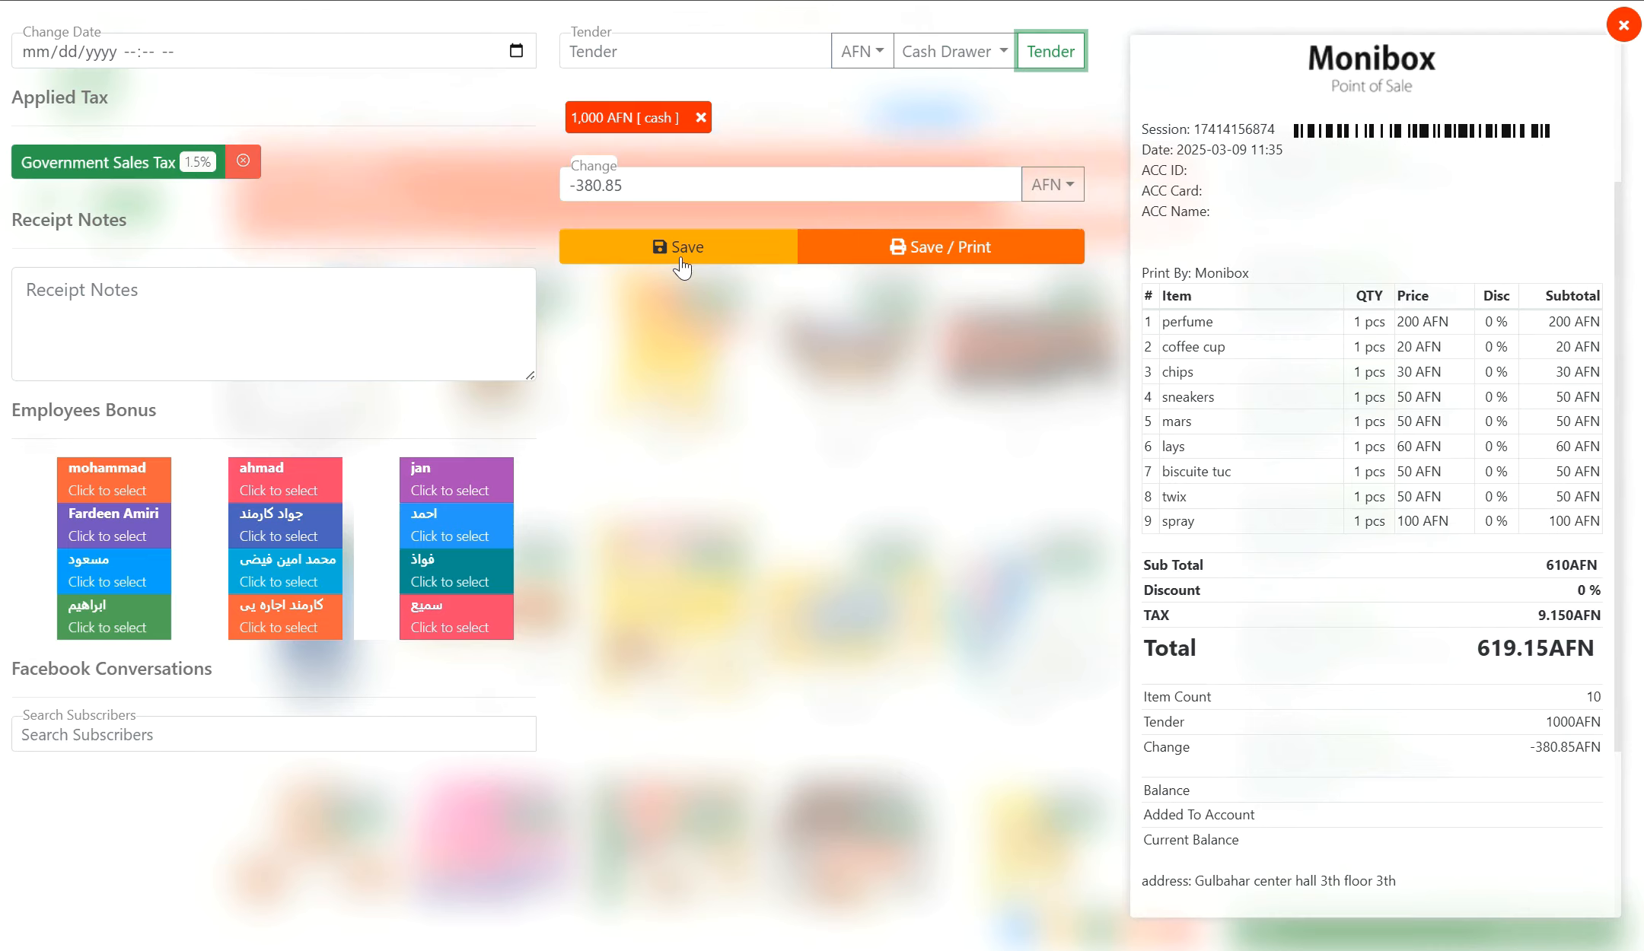
click(899, 254)
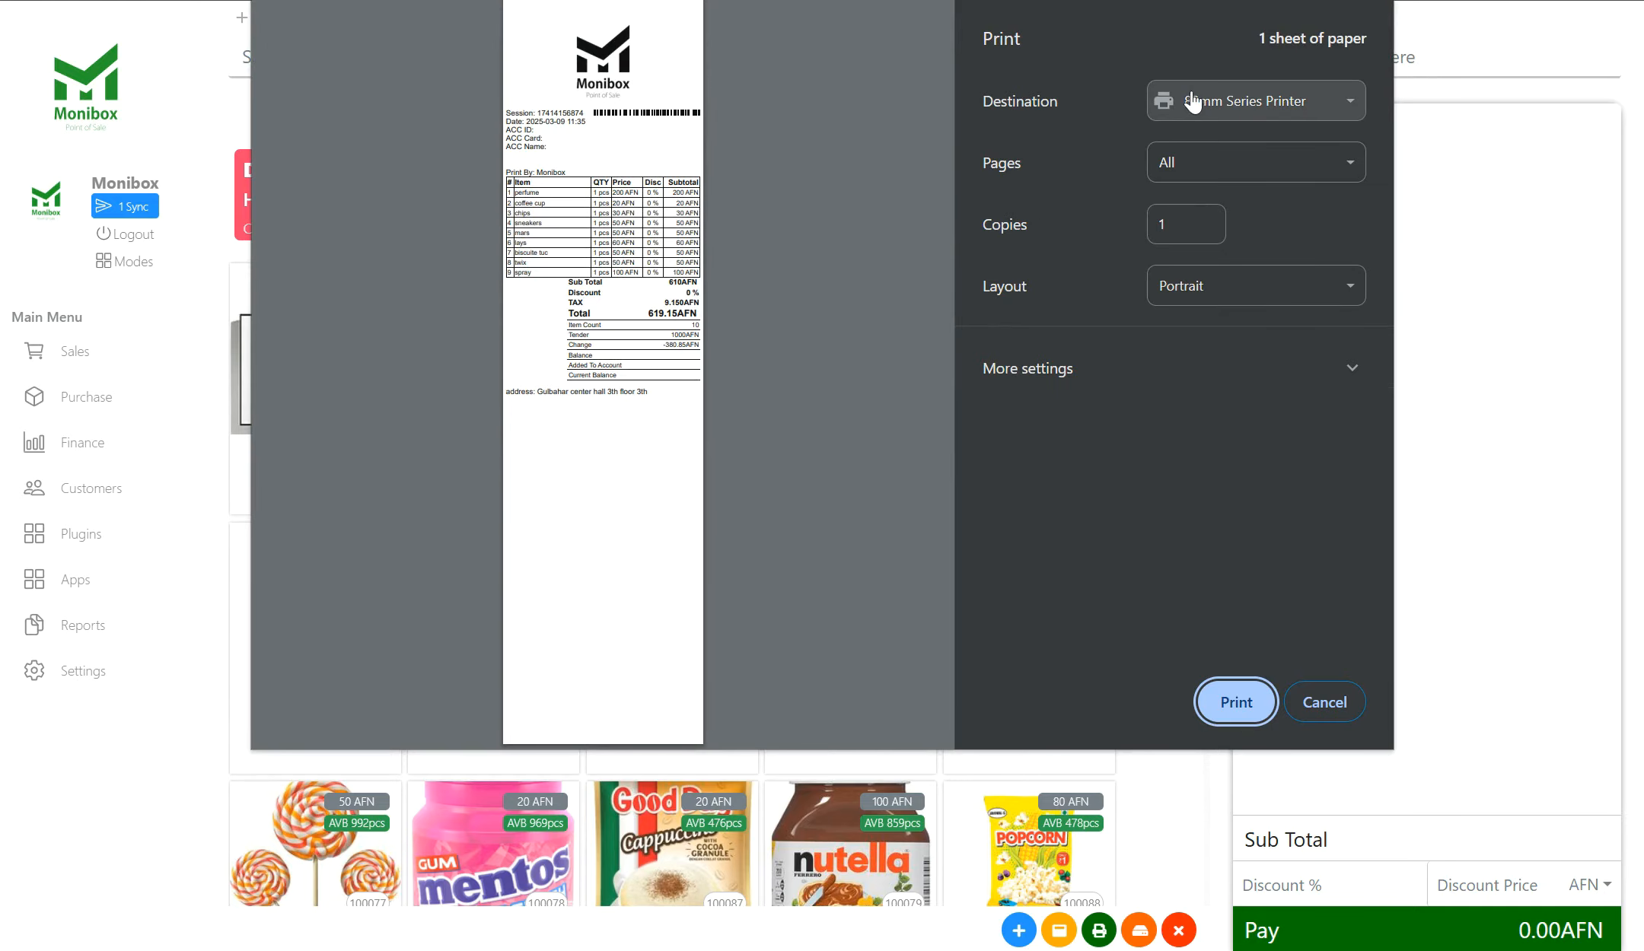
click(1238, 704)
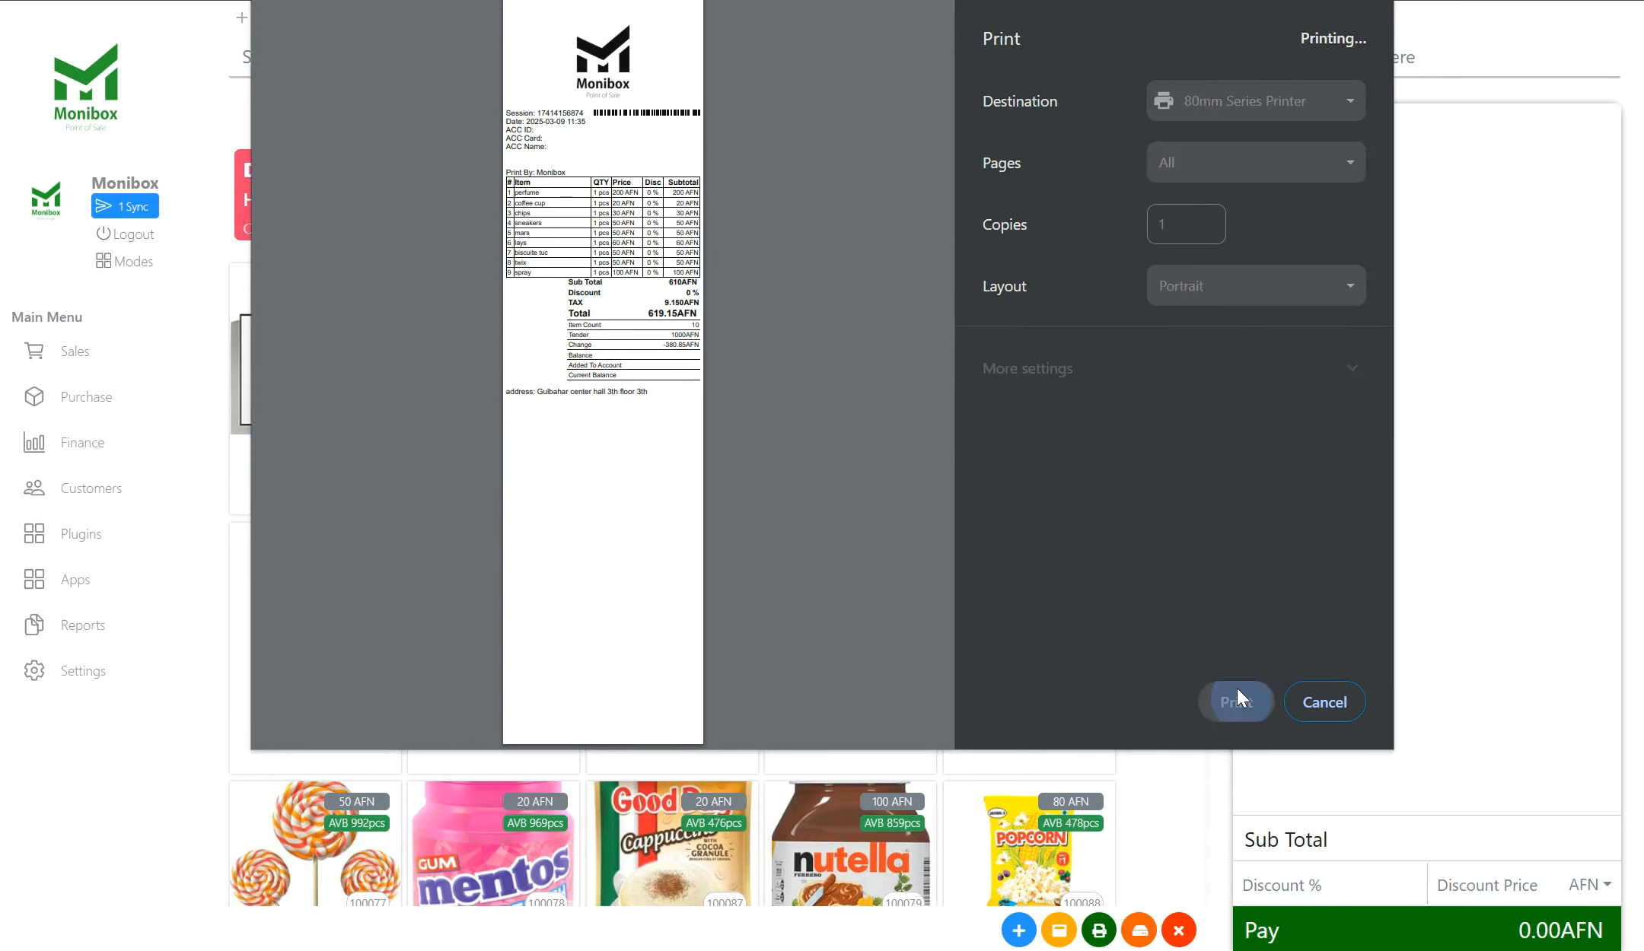